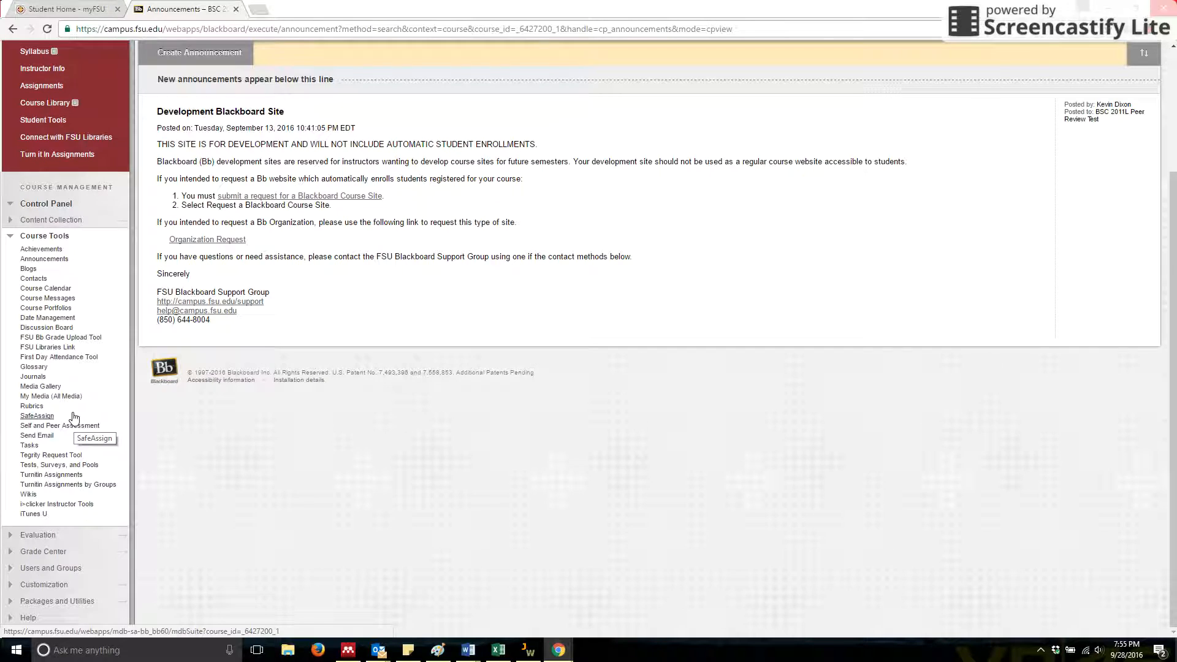
Open the course's Turnitin Assignments list and view the inbox for Test Submission: Revision 1
{"action": "scroll", "coordinate": [77, 380], "scroll_direction": "up", "scroll_amount": 3}
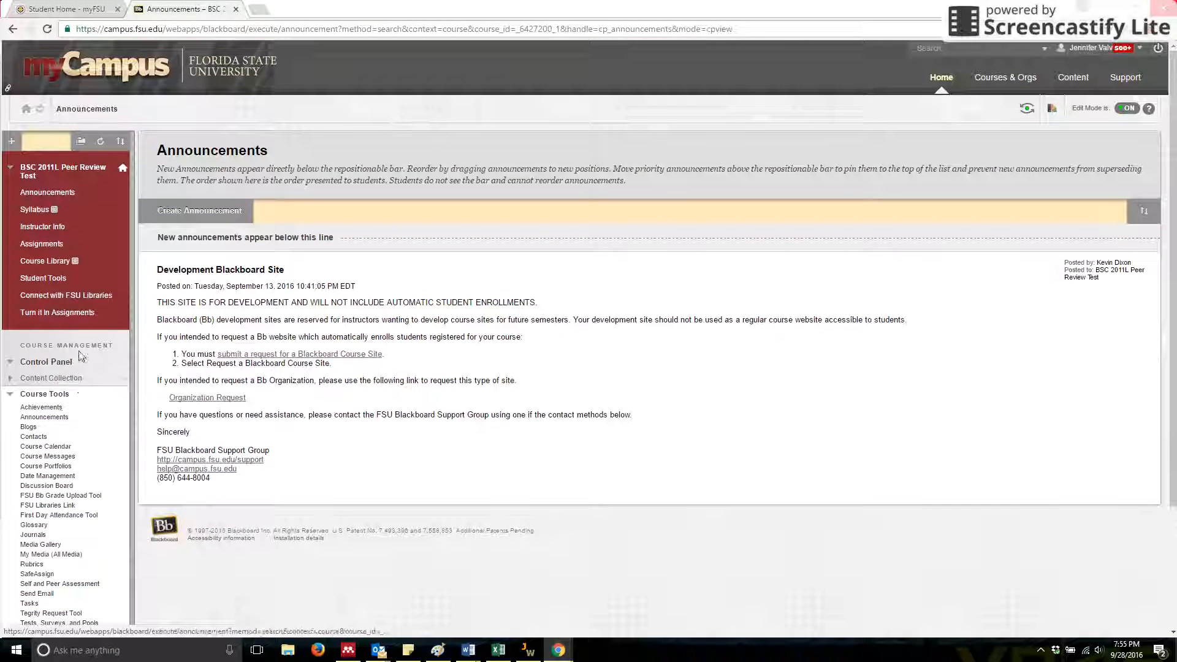
{"action": "scroll", "coordinate": [50, 294], "scroll_direction": "down", "scroll_amount": 2}
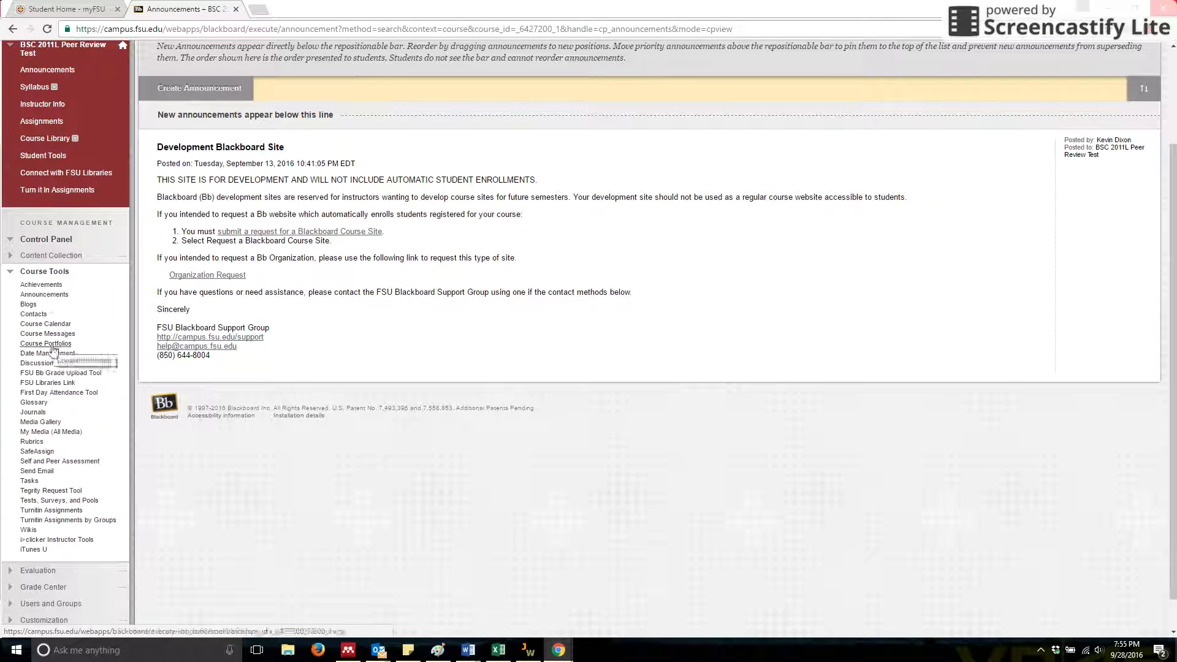
{"action": "left_click", "coordinate": [61, 511]}
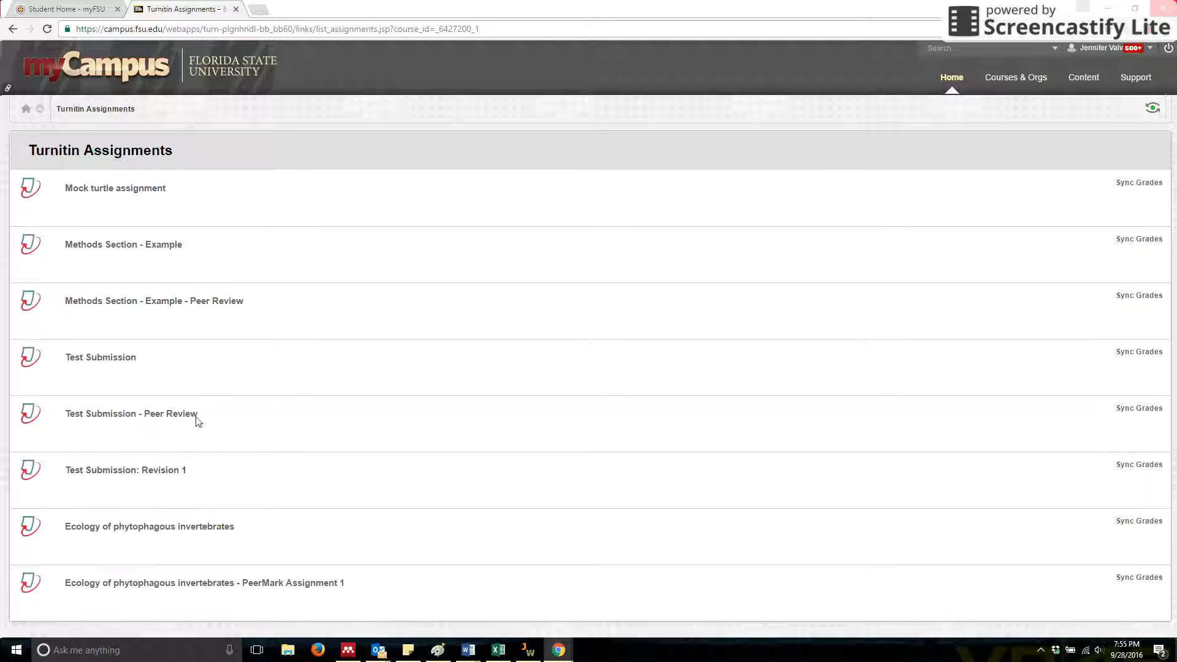
{"action": "left_click", "coordinate": [171, 476]}
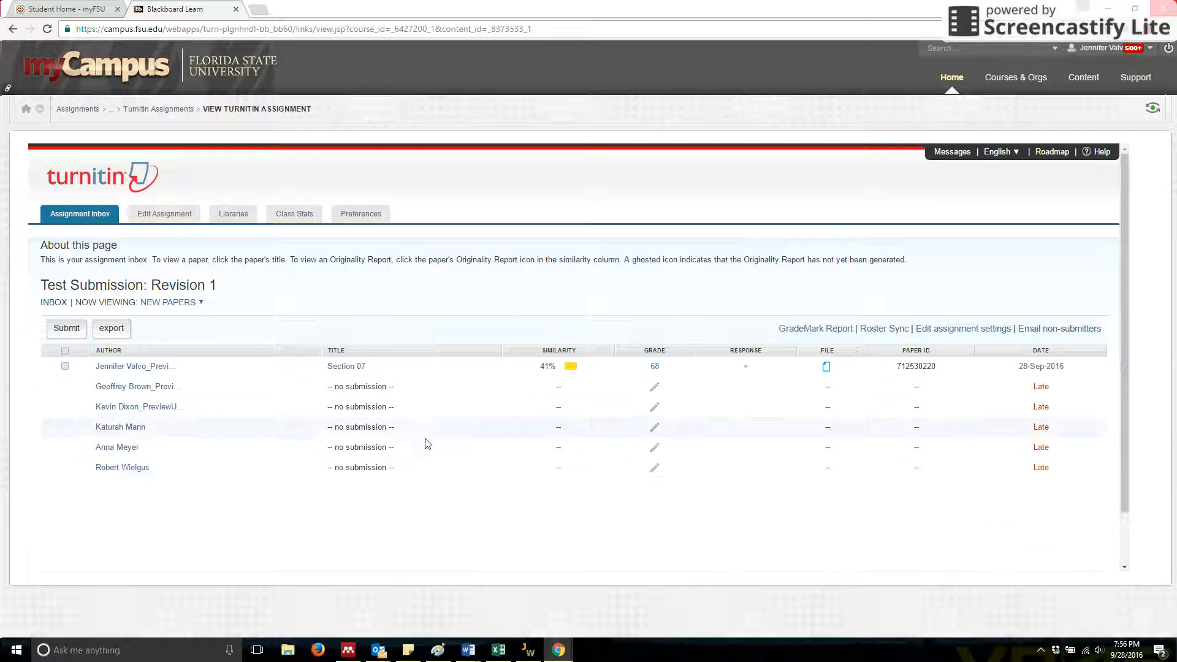
Sort the inbox by title in descending order and open the graded Section 07 paper in a maximized Feedback Studio window
{"action": "left_click", "coordinate": [419, 360]}
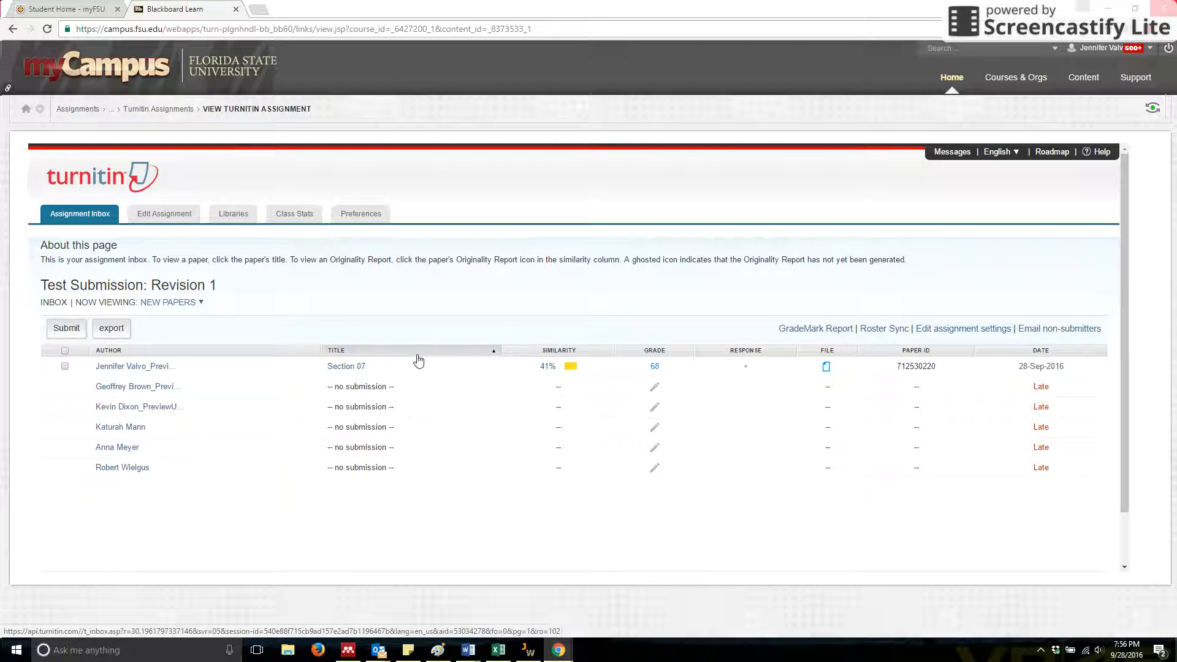
{"action": "left_click", "coordinate": [429, 359]}
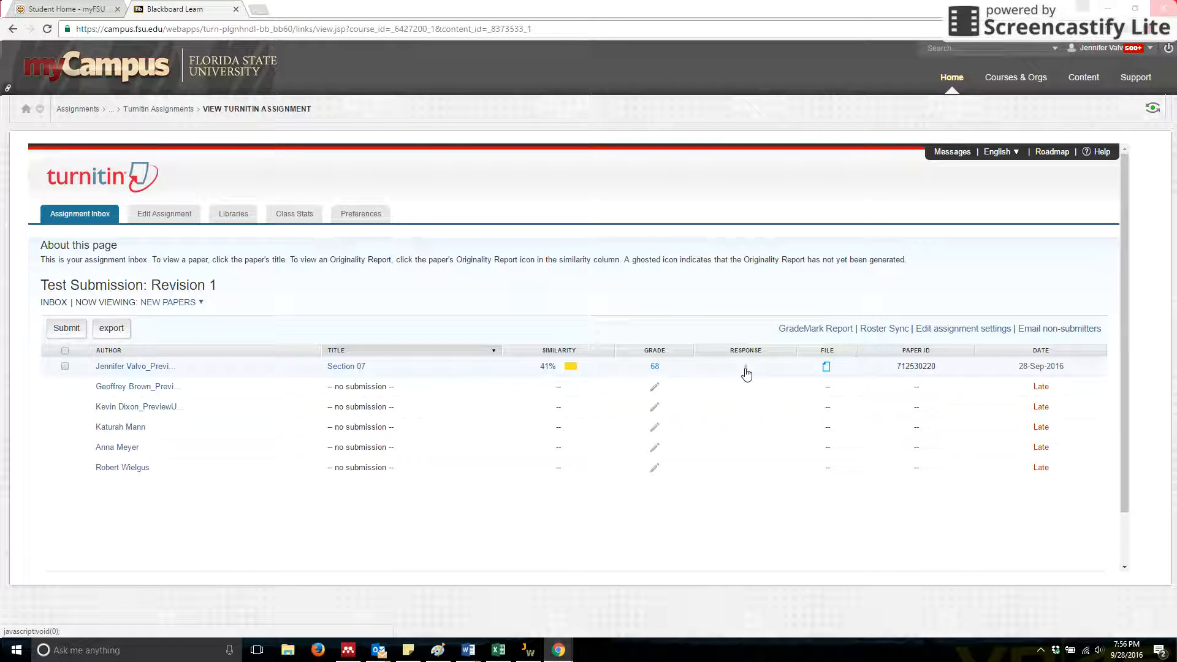
{"action": "mouse_move", "coordinate": [745, 373]}
{"action": "left_click", "coordinate": [653, 368]}
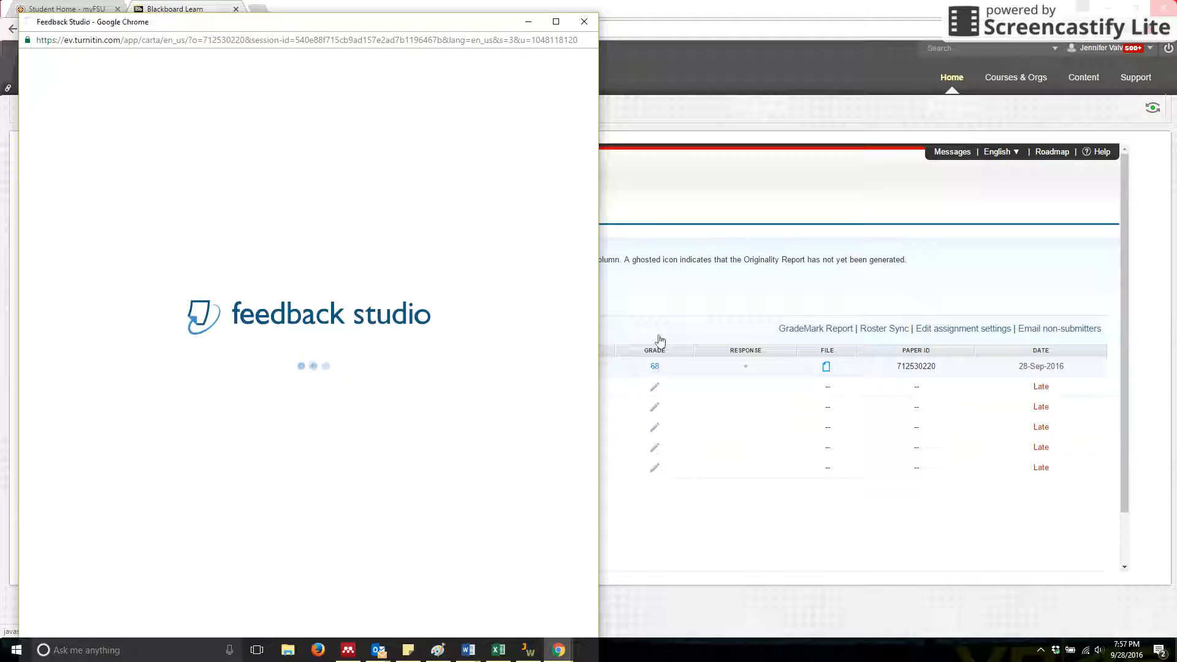
{"action": "left_click", "coordinate": [556, 23]}
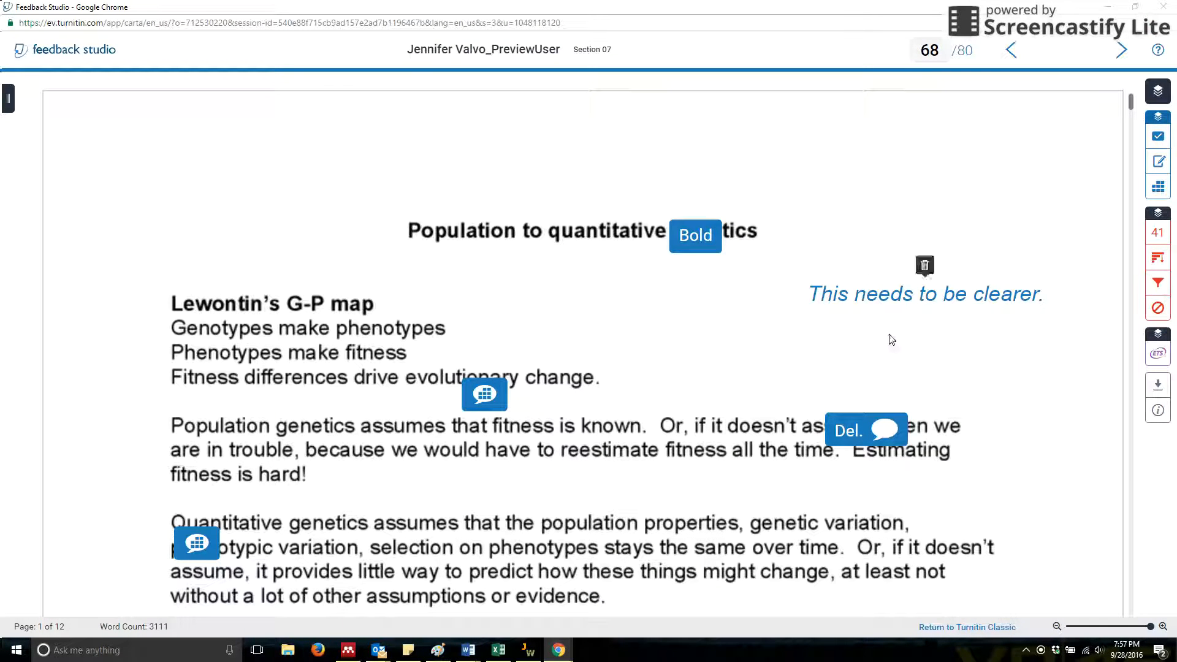
Show the paper's Revised Jenn Methods rubric, look through its criteria, and open it in a maximized expanded view
{"action": "left_click", "coordinate": [1156, 193]}
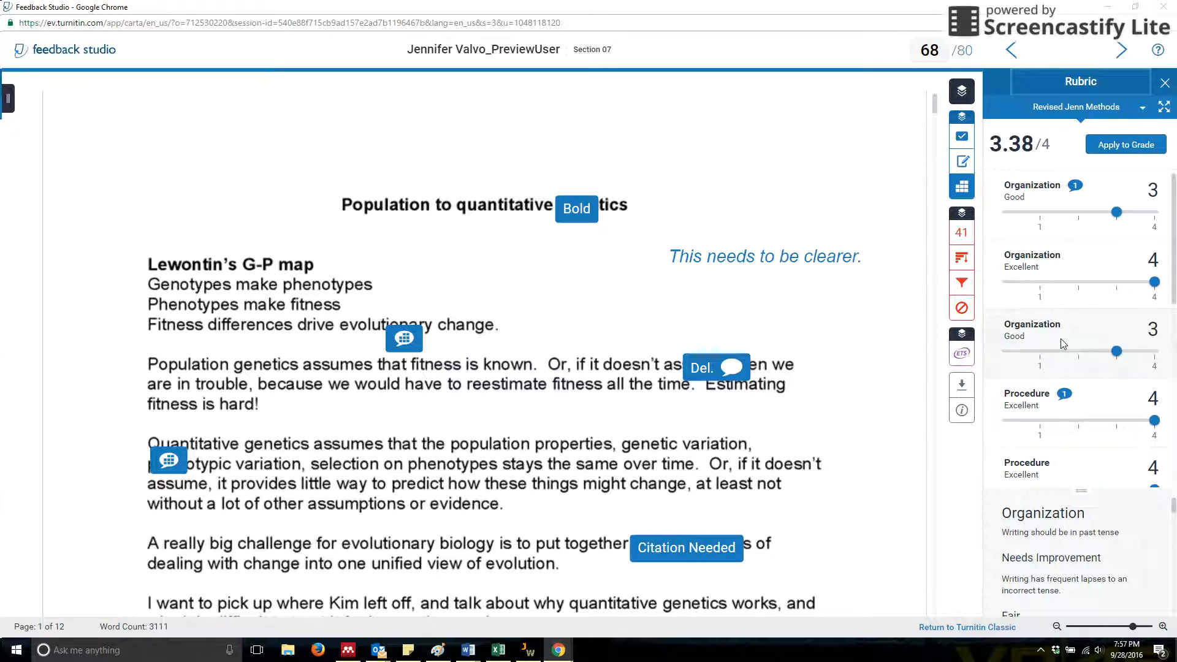
{"action": "scroll", "coordinate": [1060, 338], "scroll_direction": "down", "scroll_amount": 2}
{"action": "scroll", "coordinate": [1059, 443], "scroll_direction": "down", "scroll_amount": 5}
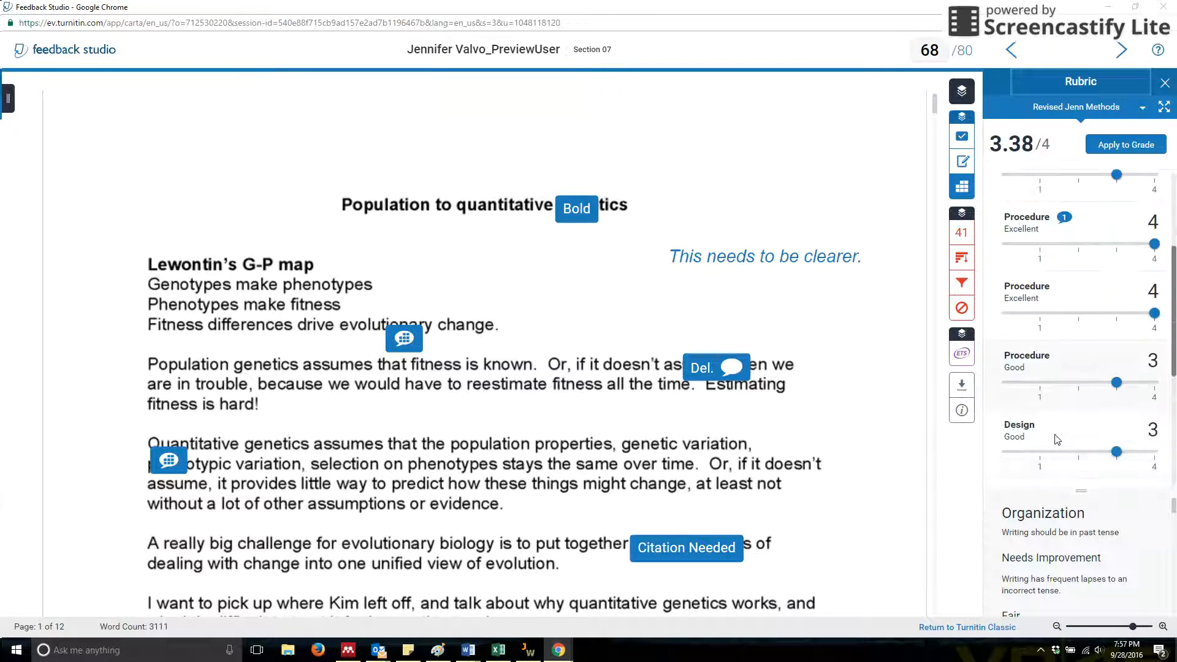
{"action": "scroll", "coordinate": [1048, 380], "scroll_direction": "up", "scroll_amount": 6}
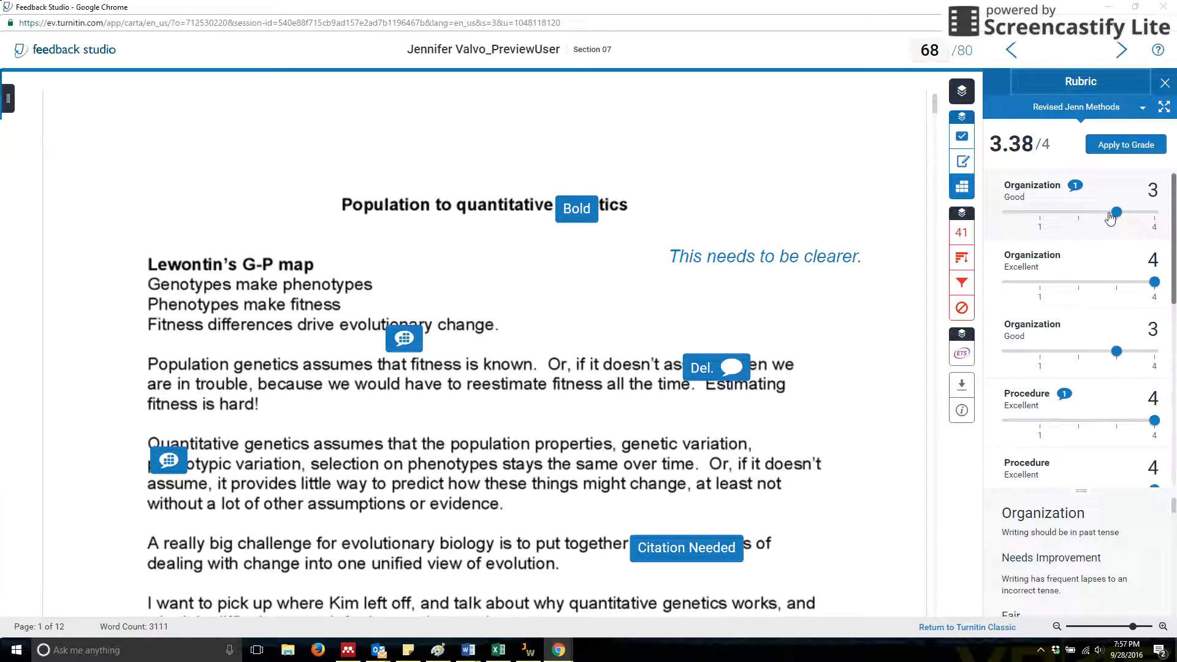
{"action": "left_click", "coordinate": [1163, 110]}
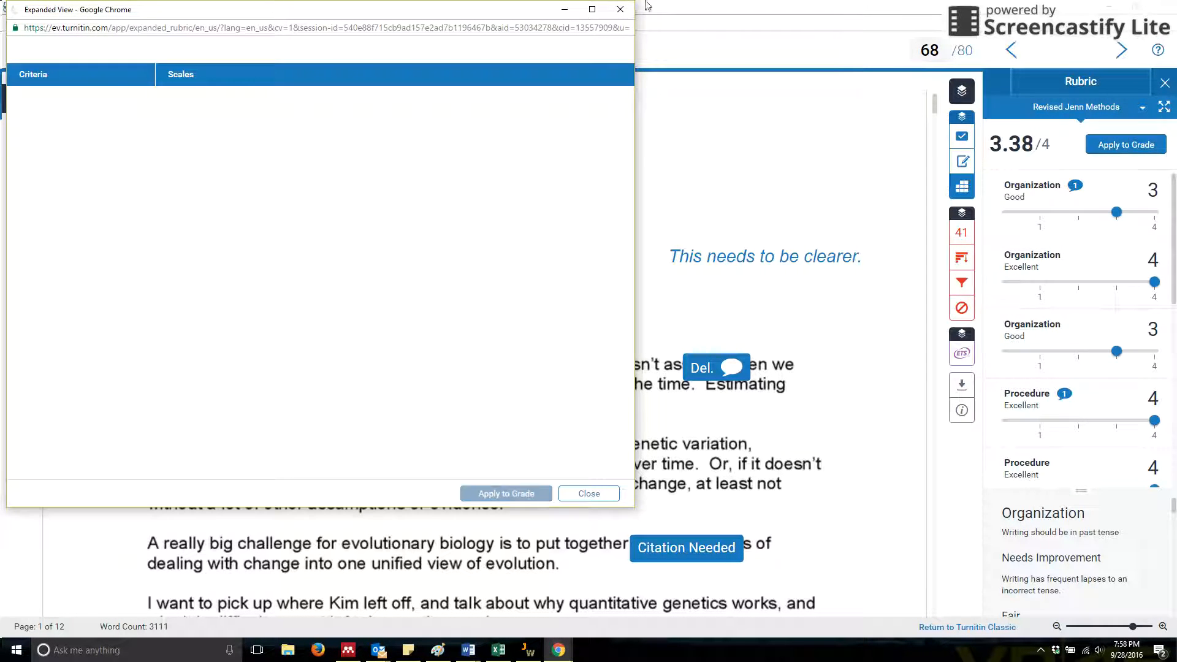
{"action": "left_click", "coordinate": [592, 10]}
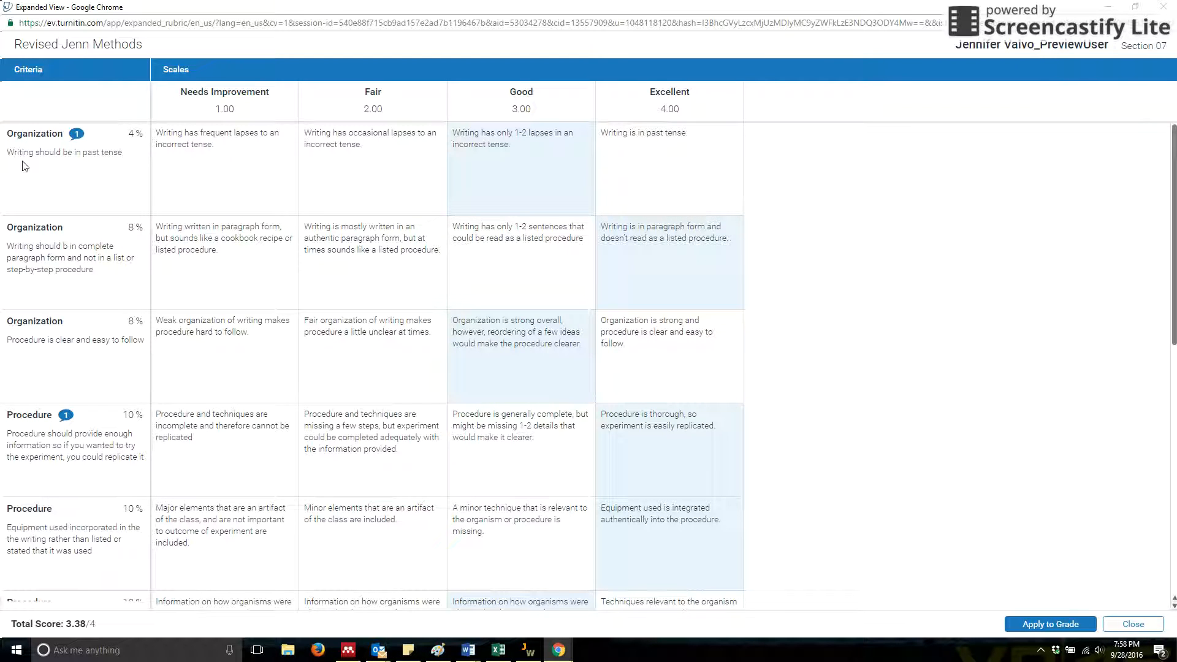
Try the Needs Improvement, Fair, Good and Excellent ratings on the Organization criterion about writing in past tense
{"action": "left_click", "coordinate": [238, 176]}
{"action": "left_click", "coordinate": [411, 180]}
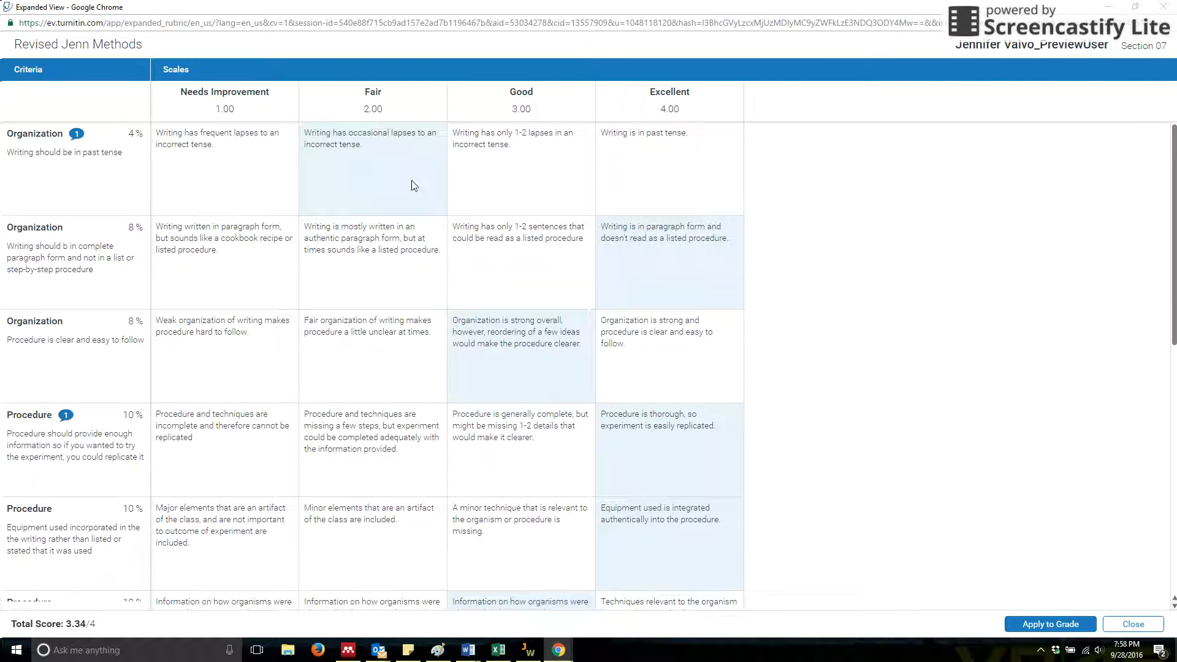
{"action": "left_click", "coordinate": [557, 171]}
{"action": "left_click", "coordinate": [659, 172]}
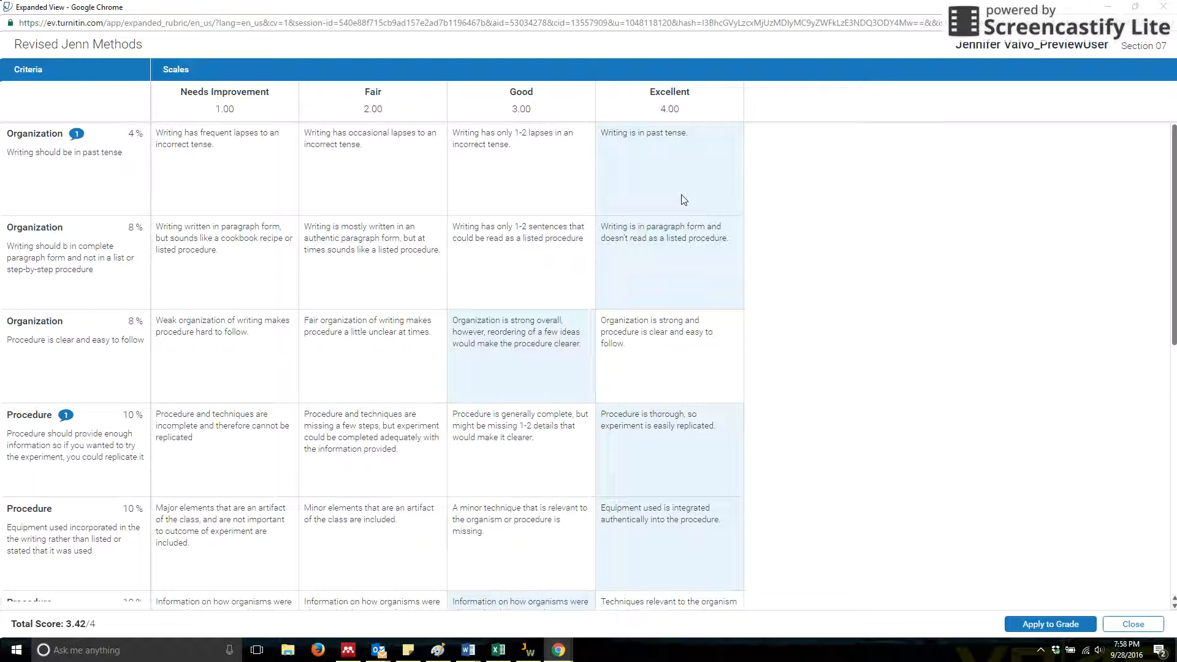
{"action": "left_click", "coordinate": [207, 181]}
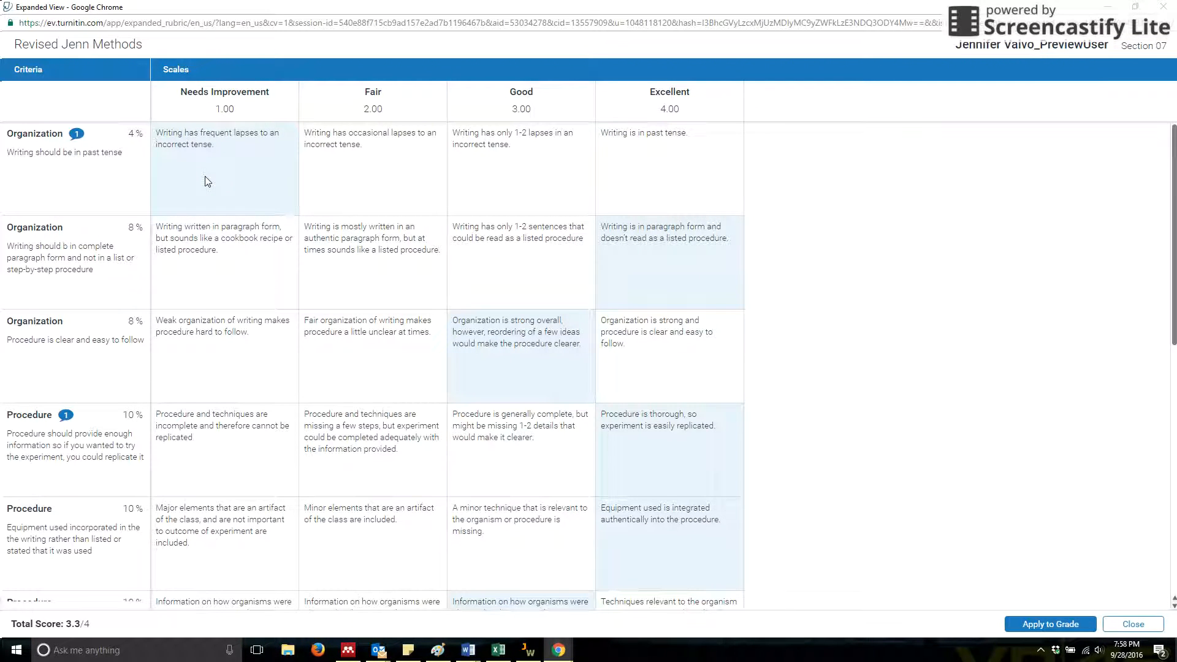
{"action": "left_click", "coordinate": [678, 175]}
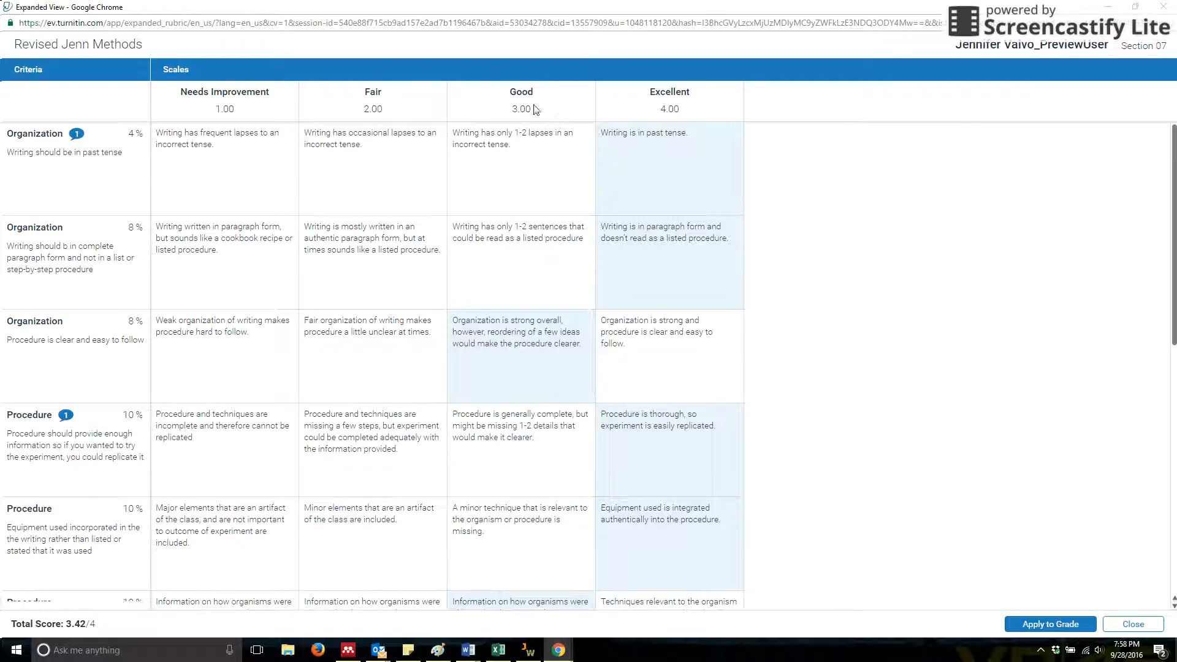
{"action": "left_click", "coordinate": [216, 177]}
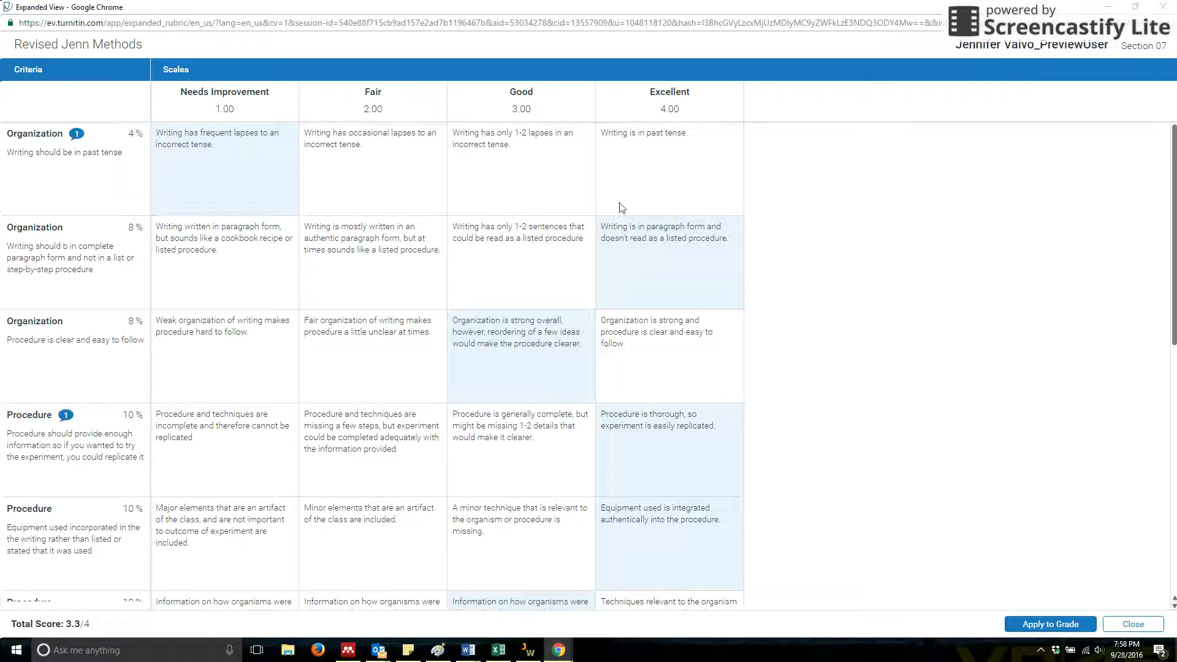
Rate the past-tense, paragraph-form and replicable-procedure criteria as Fair and the equipment-used Procedure criterion as Good
{"action": "left_click_drag", "start_coordinate": [1172, 169], "coordinate": [1175, 81]}
{"action": "left_click", "coordinate": [383, 159]}
{"action": "left_click", "coordinate": [408, 248]}
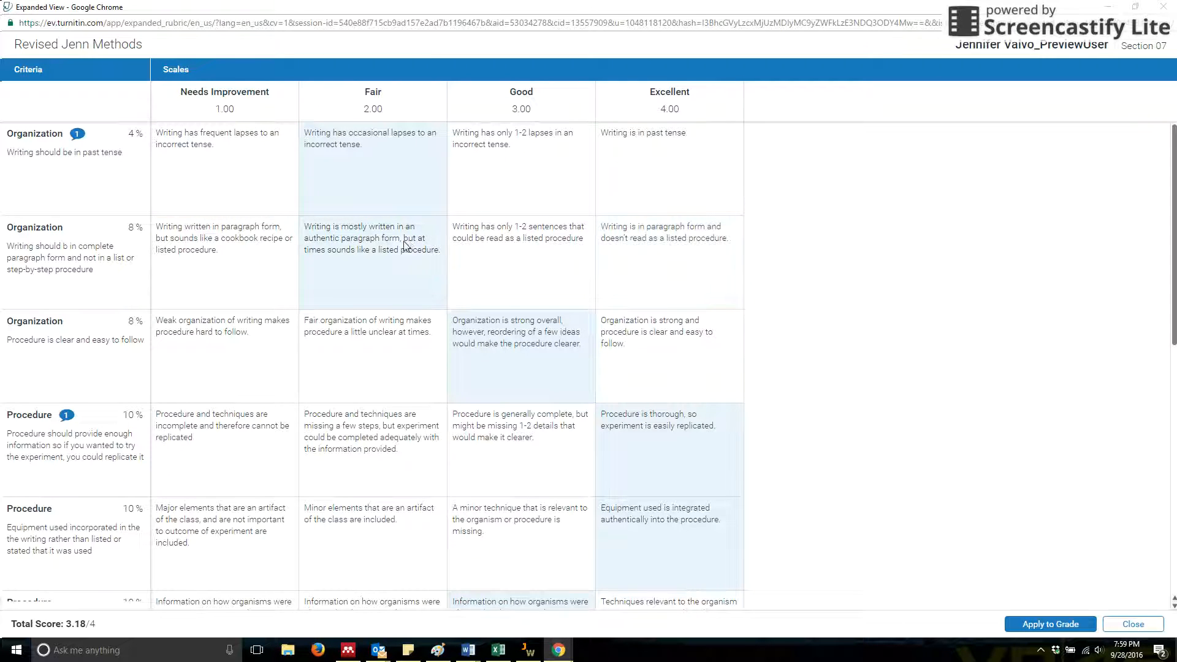
{"action": "left_click", "coordinate": [403, 457]}
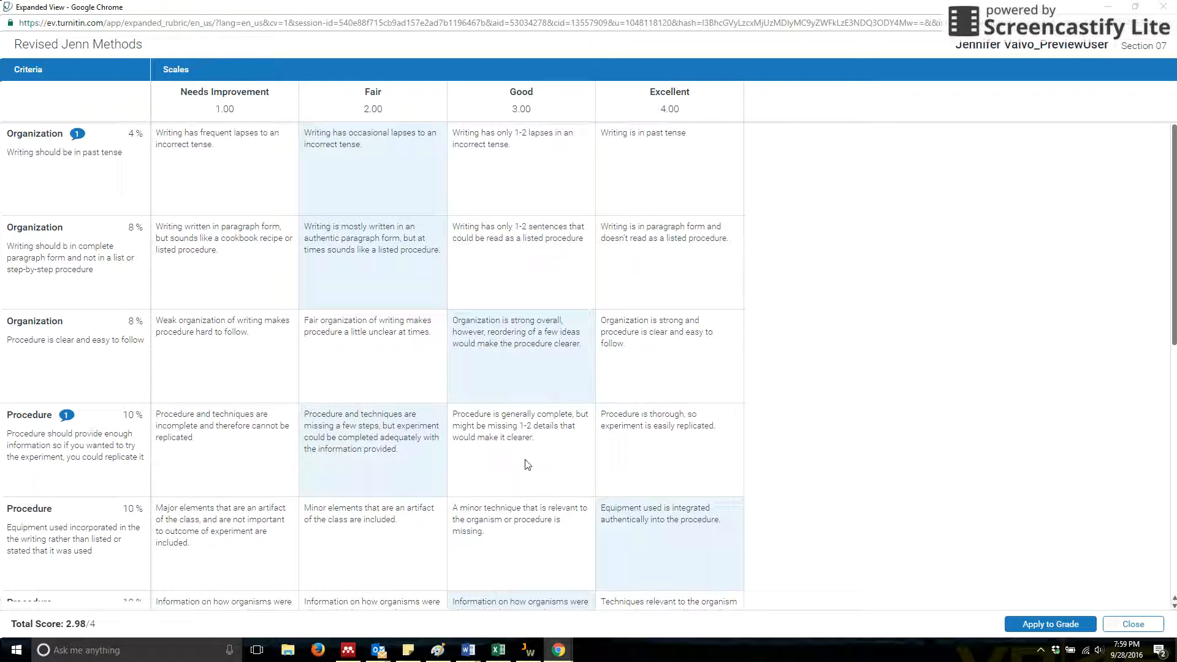
{"action": "left_click", "coordinate": [555, 541]}
Apply the rubric score to the paper's grade and close both the expanded rubric and Feedback Studio
{"action": "scroll", "coordinate": [595, 423], "scroll_direction": "down", "scroll_amount": 3}
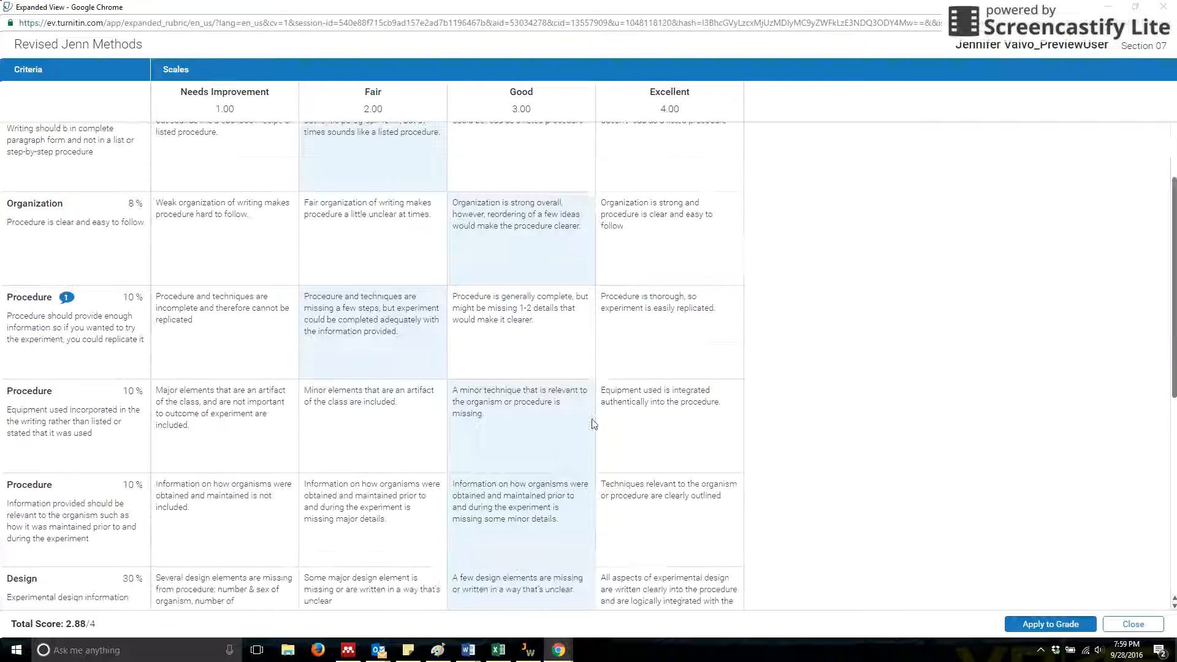
{"action": "scroll", "coordinate": [593, 424], "scroll_direction": "down", "scroll_amount": 4}
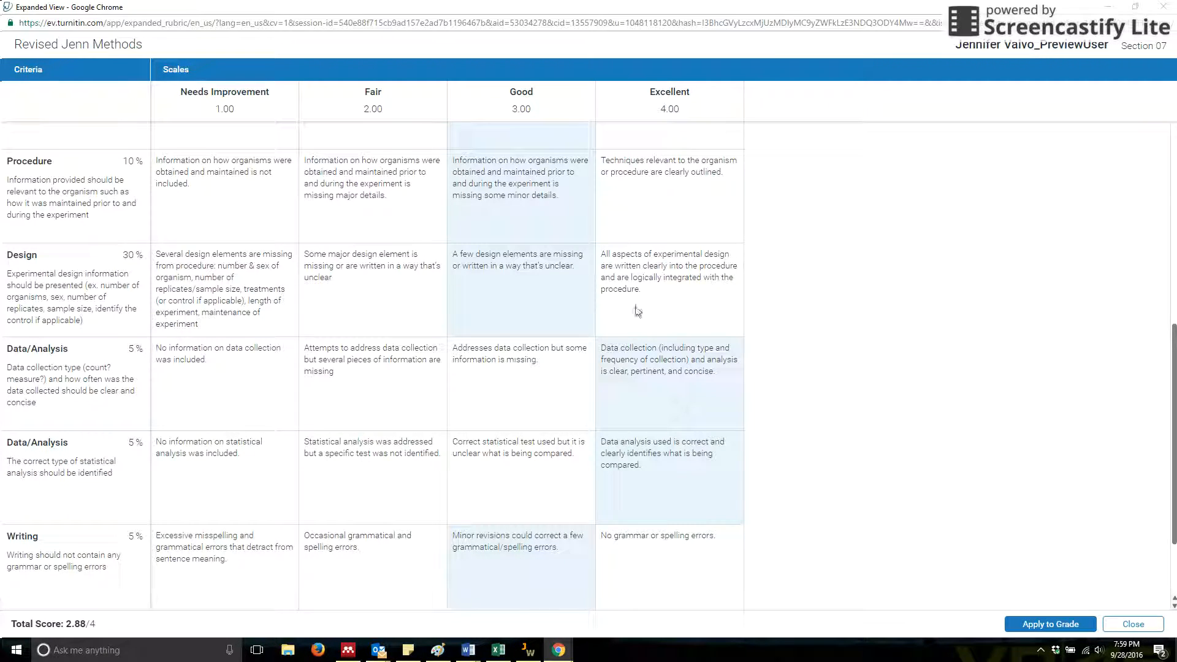
{"action": "scroll", "coordinate": [669, 439], "scroll_direction": "down", "scroll_amount": 2}
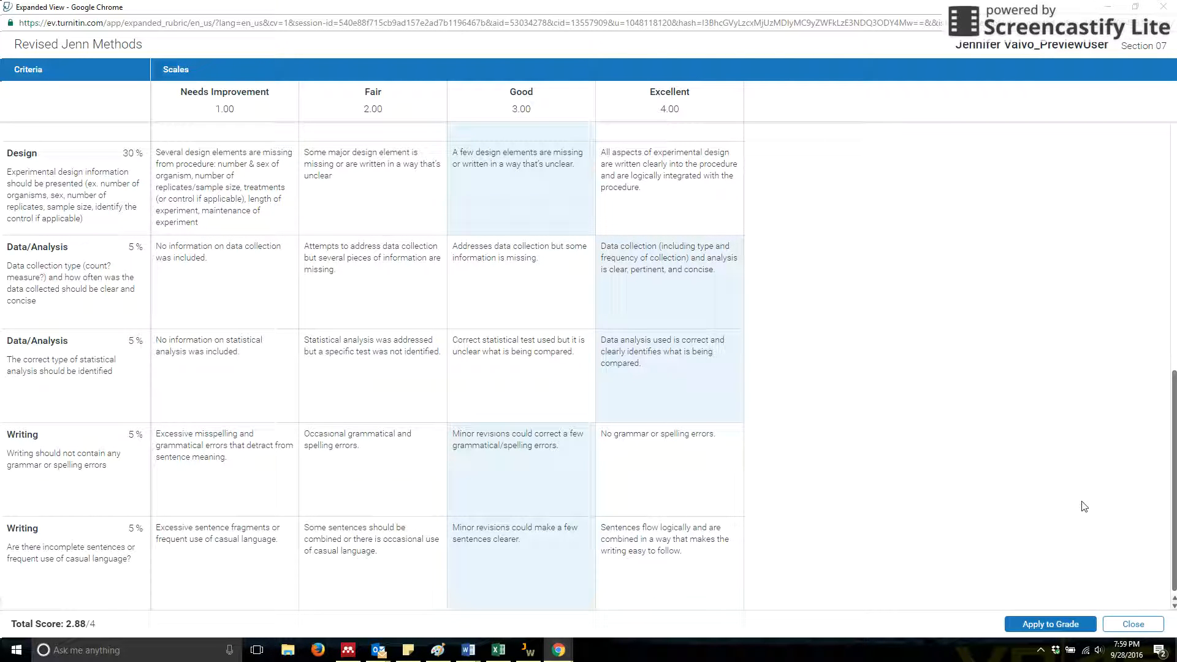
{"action": "left_click", "coordinate": [1074, 625]}
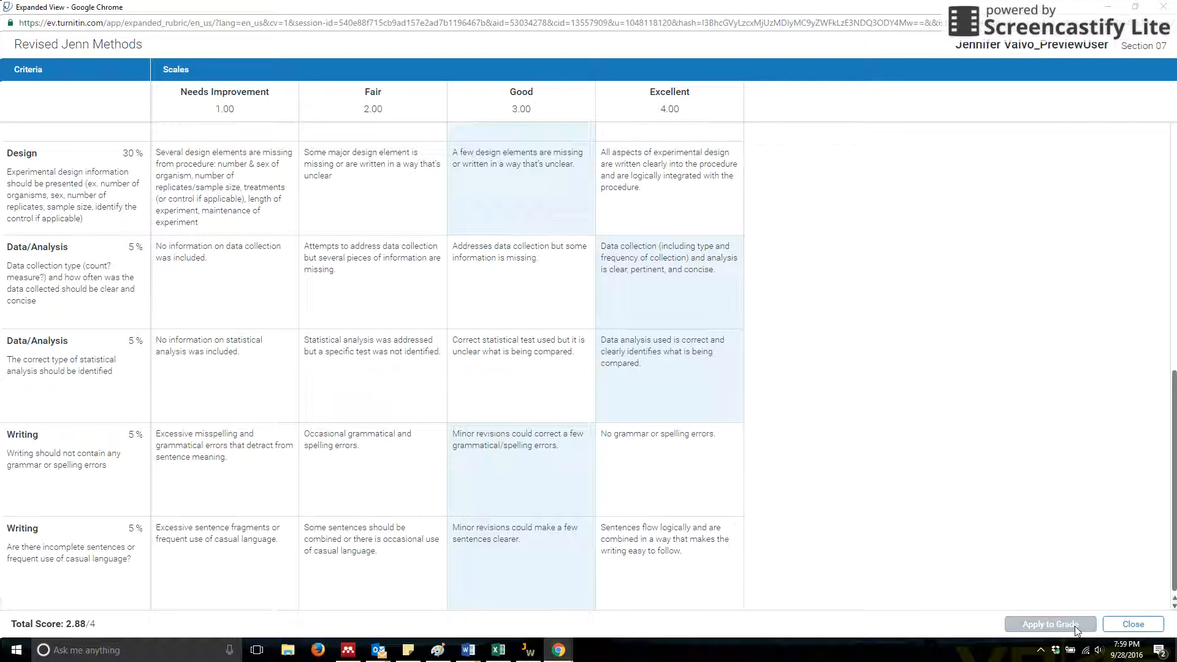
{"action": "left_click", "coordinate": [1135, 623]}
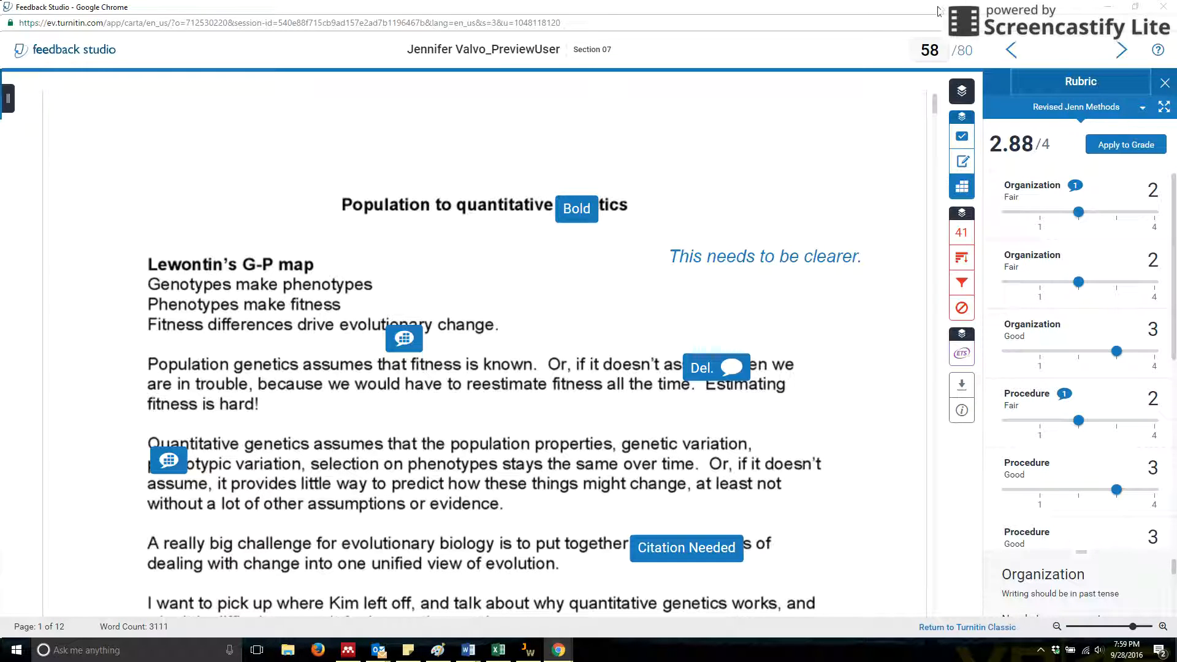
{"action": "left_click", "coordinate": [1164, 8]}
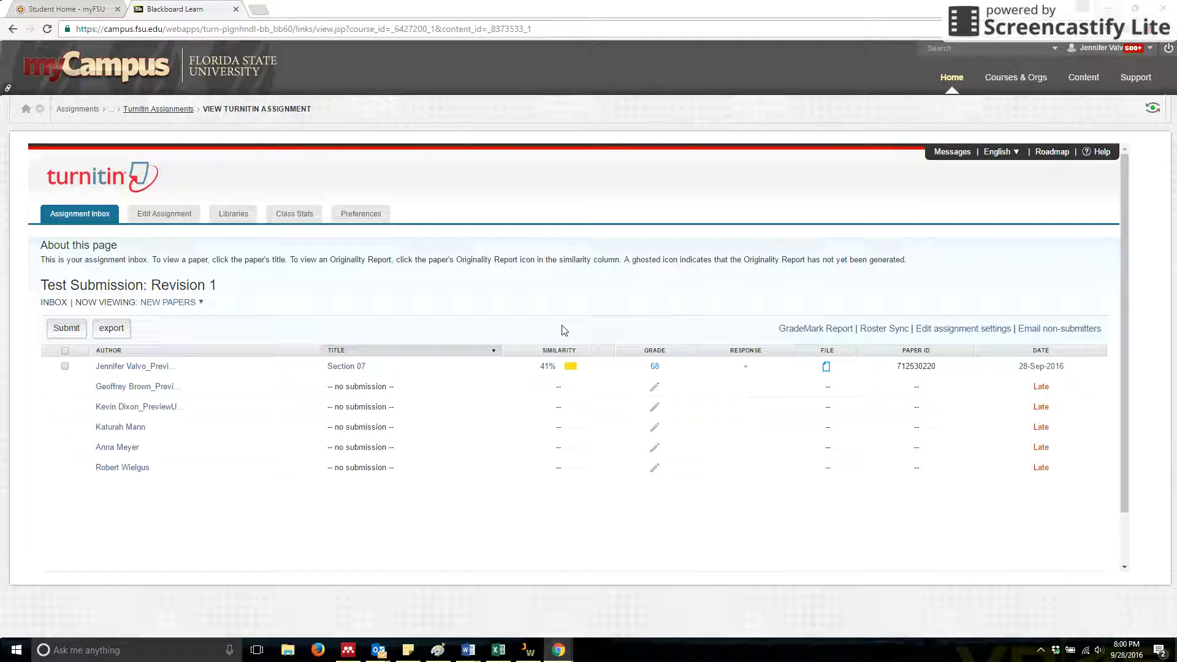
Return to the Turnitin Assignments list and sync the grades for Test Submission: Revision 1
{"action": "left_click", "coordinate": [174, 111]}
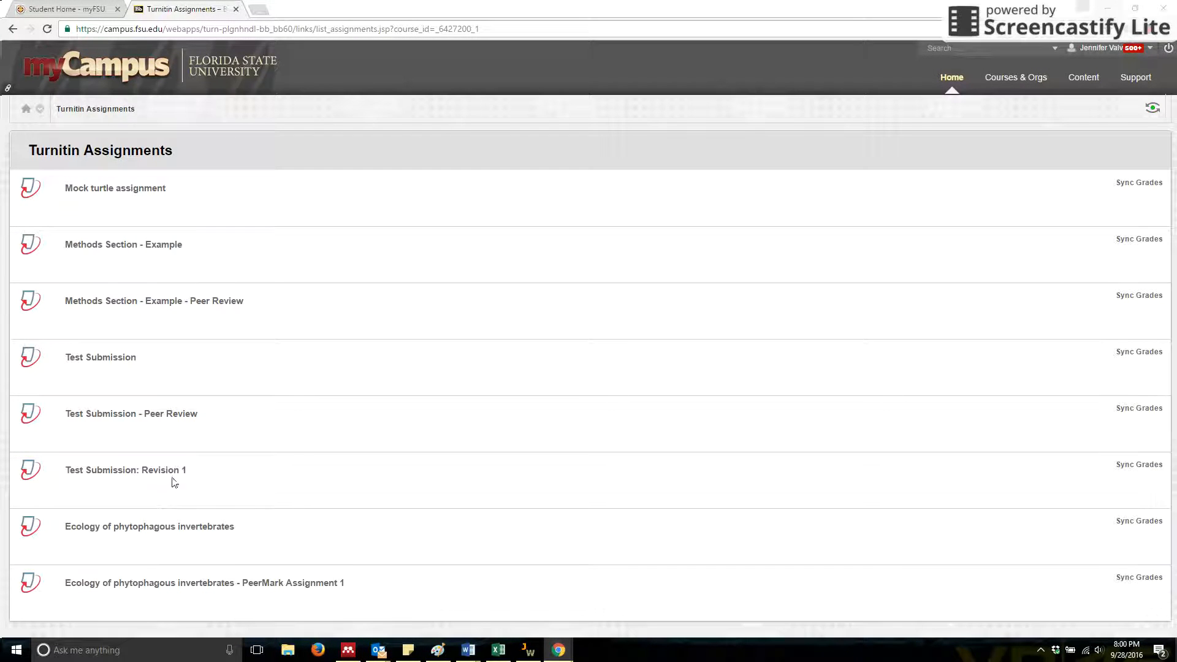
{"action": "left_click", "coordinate": [1151, 469]}
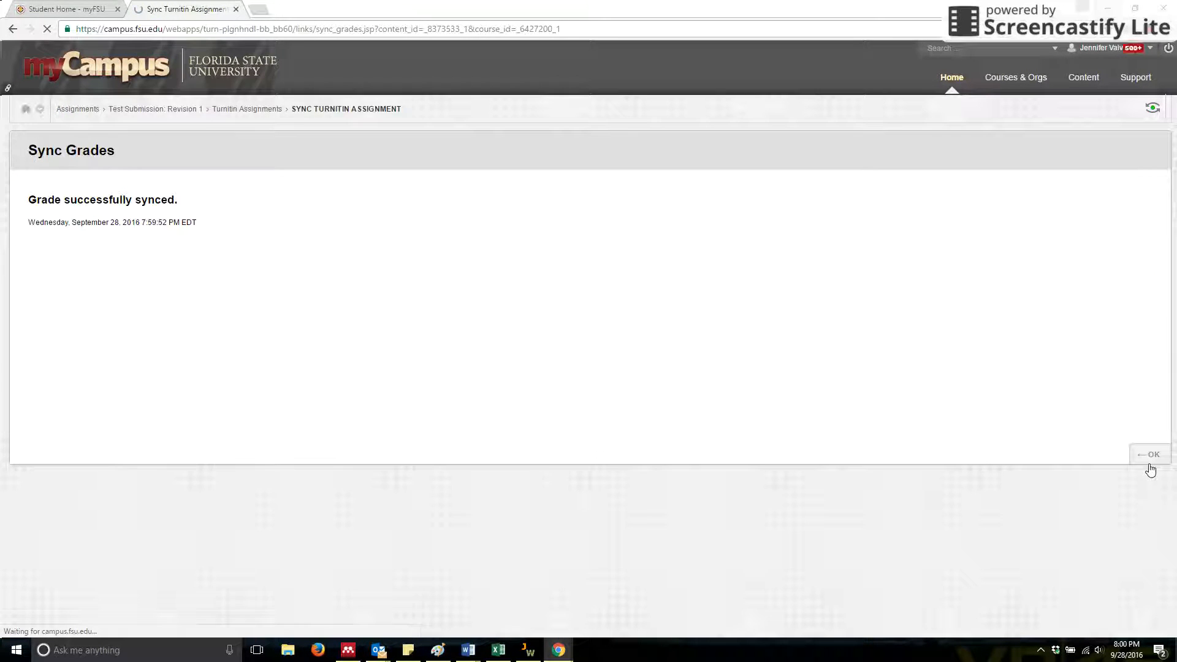
{"action": "left_click", "coordinate": [1152, 458]}
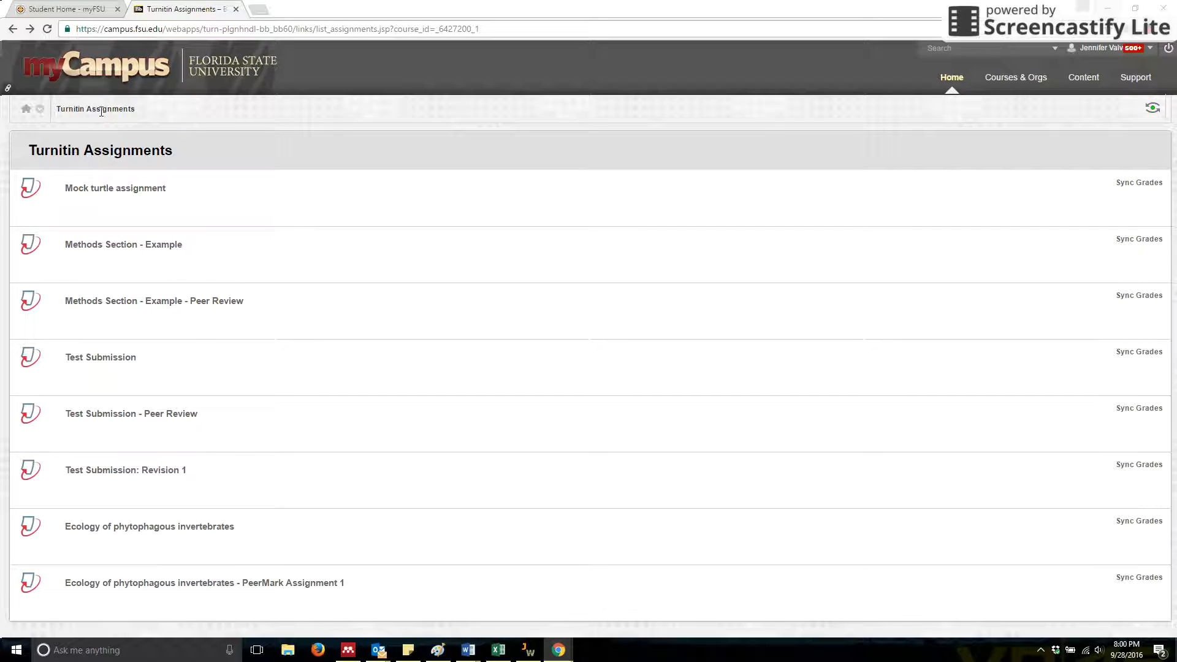
Open the course's Full Grade Center and bring the Test Submission columns into view to check the synced grade
{"action": "left_click", "coordinate": [25, 109]}
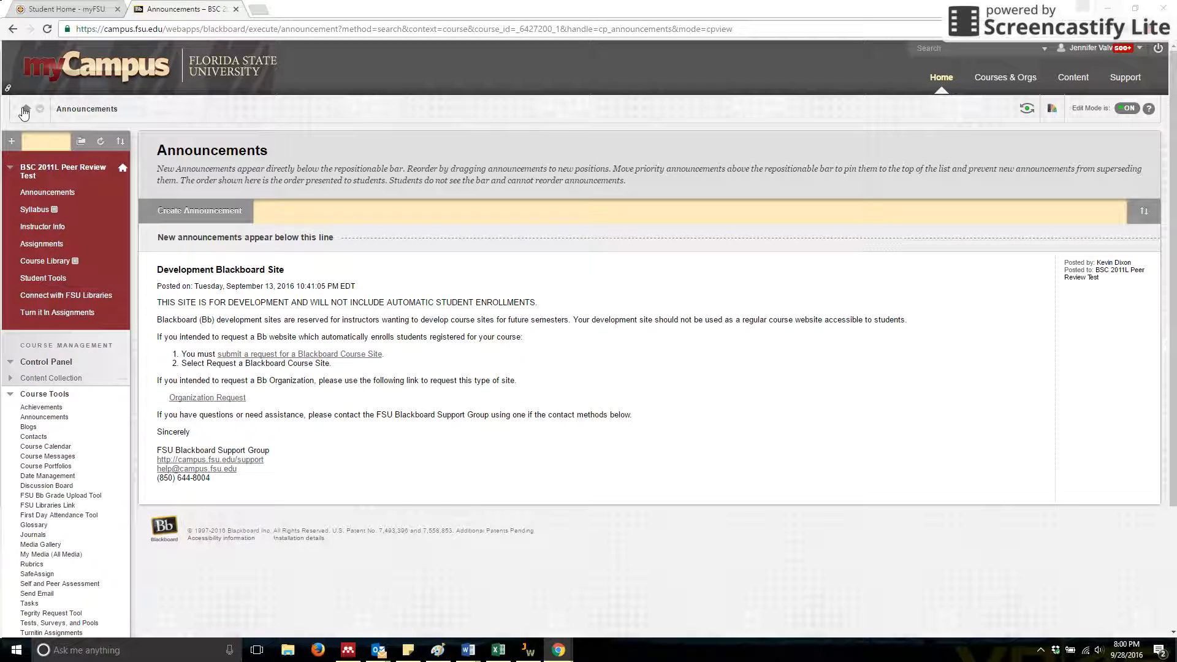
{"action": "scroll", "coordinate": [40, 379], "scroll_direction": "down", "scroll_amount": 3}
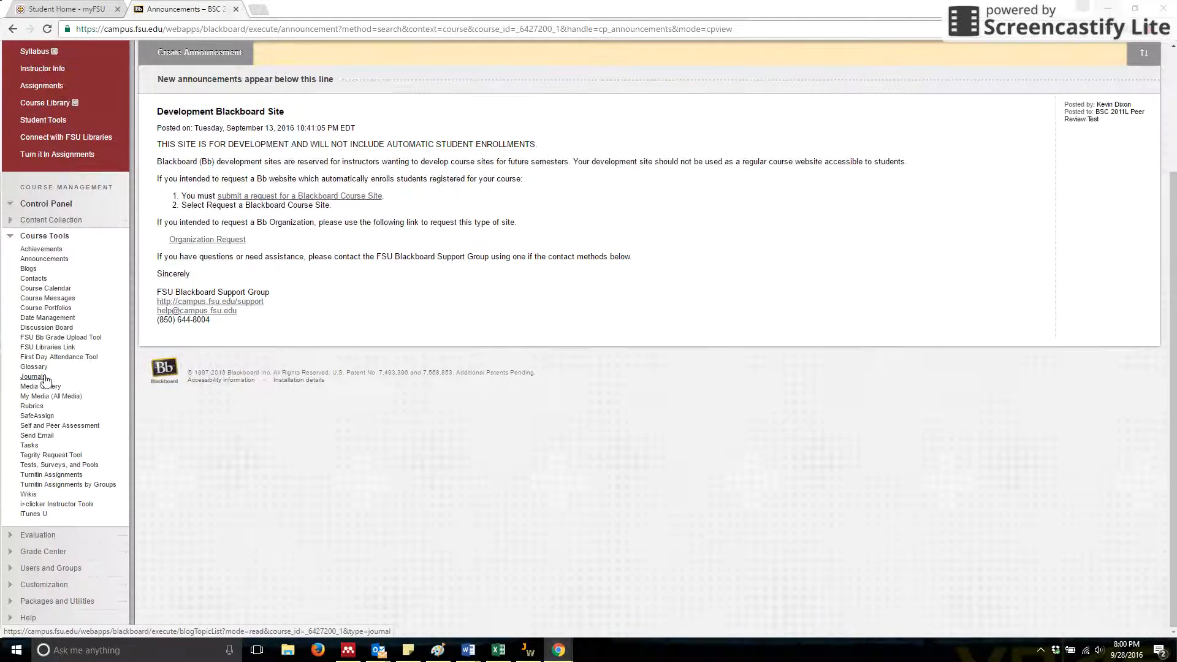
{"action": "left_click", "coordinate": [58, 552]}
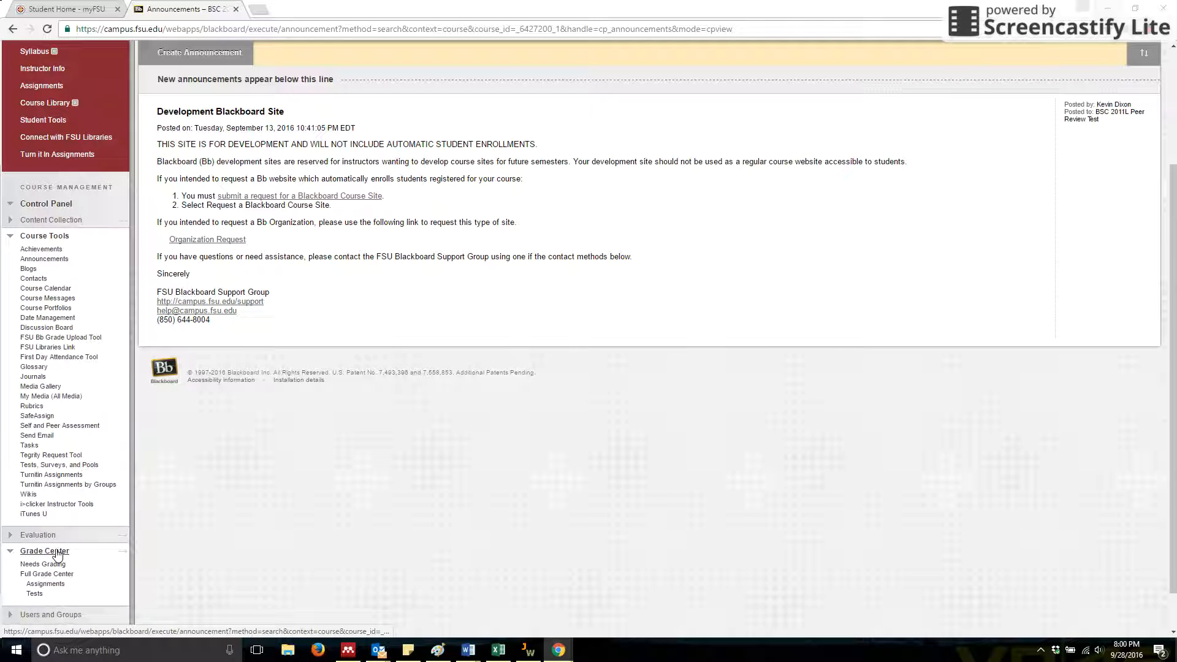
{"action": "left_click", "coordinate": [52, 575]}
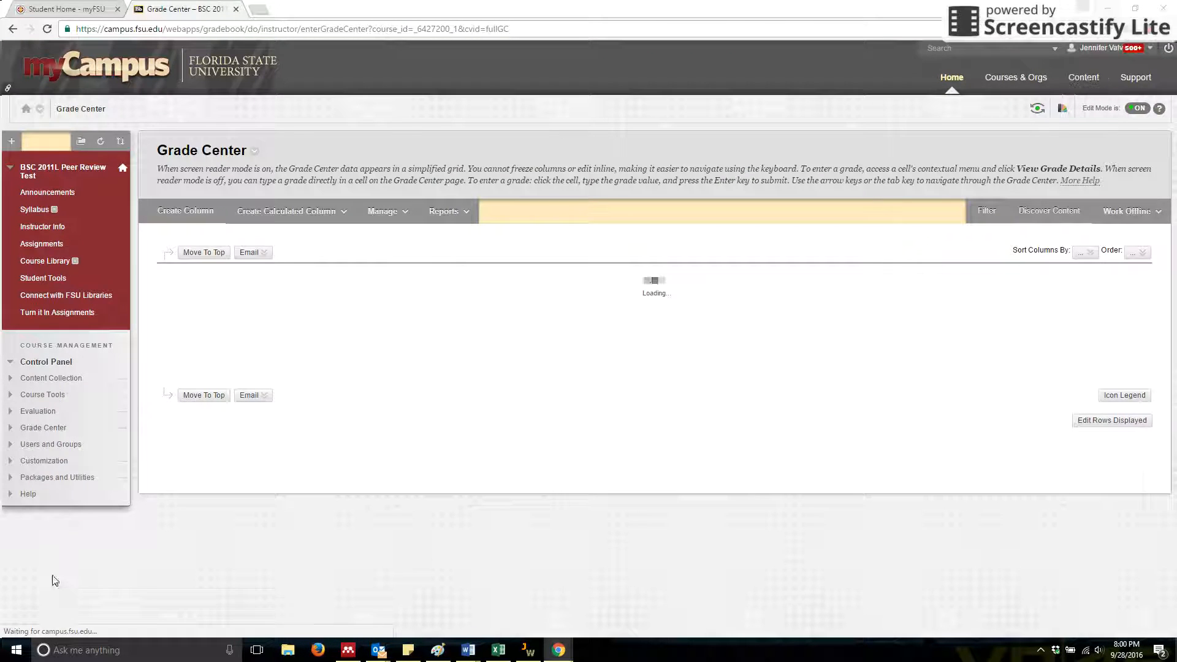
{"action": "left_click_drag", "start_coordinate": [475, 462], "coordinate": [684, 441]}
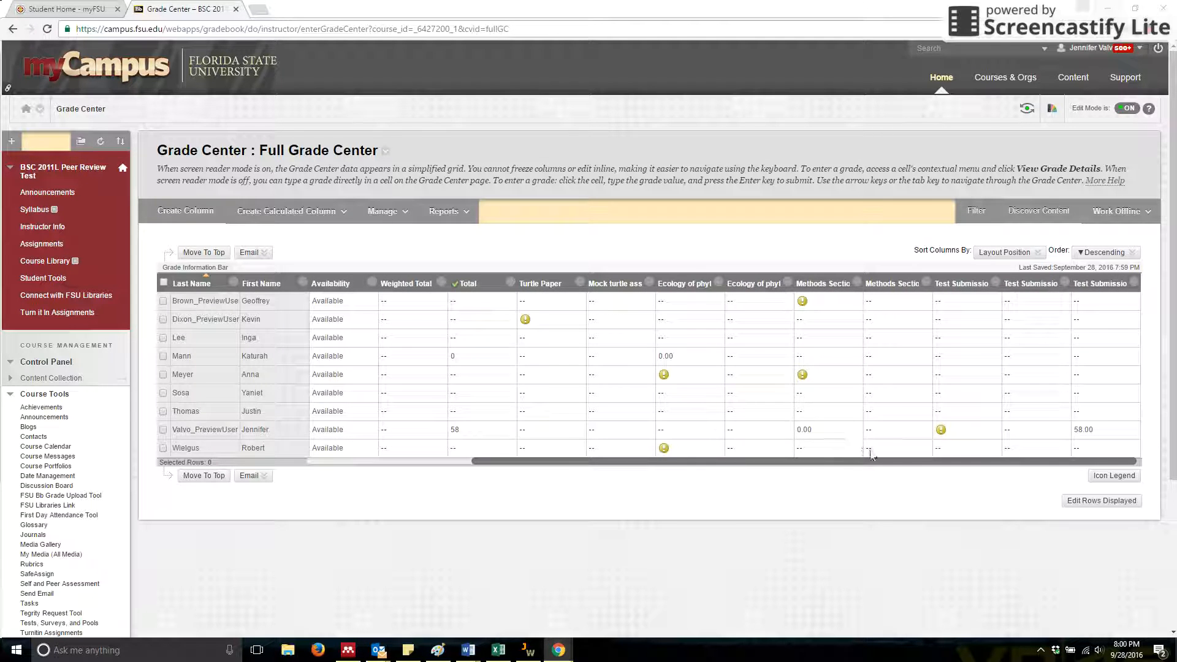